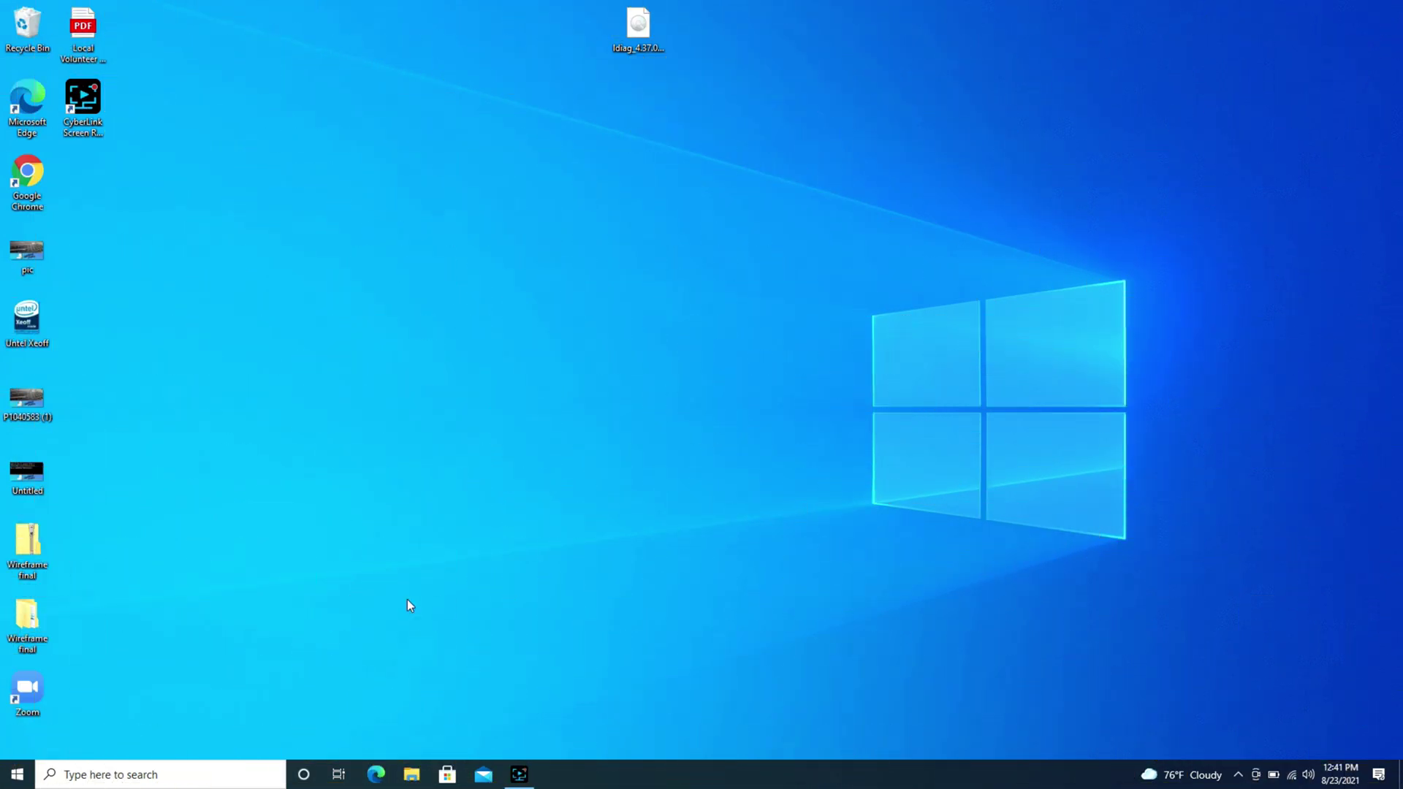
Go to Settings > Devices and begin adding a Bluetooth or other device
click(17, 775)
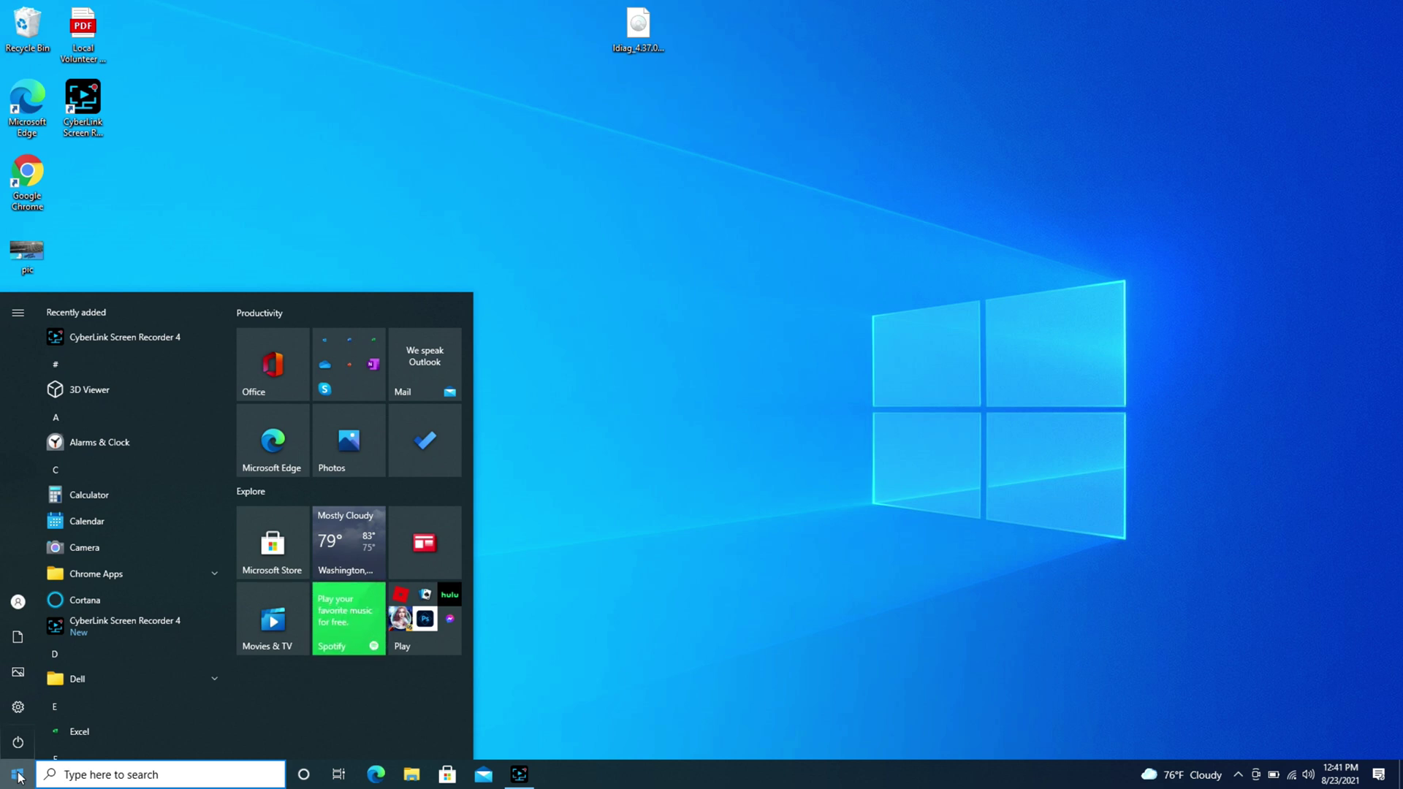
mouse_move(19, 742)
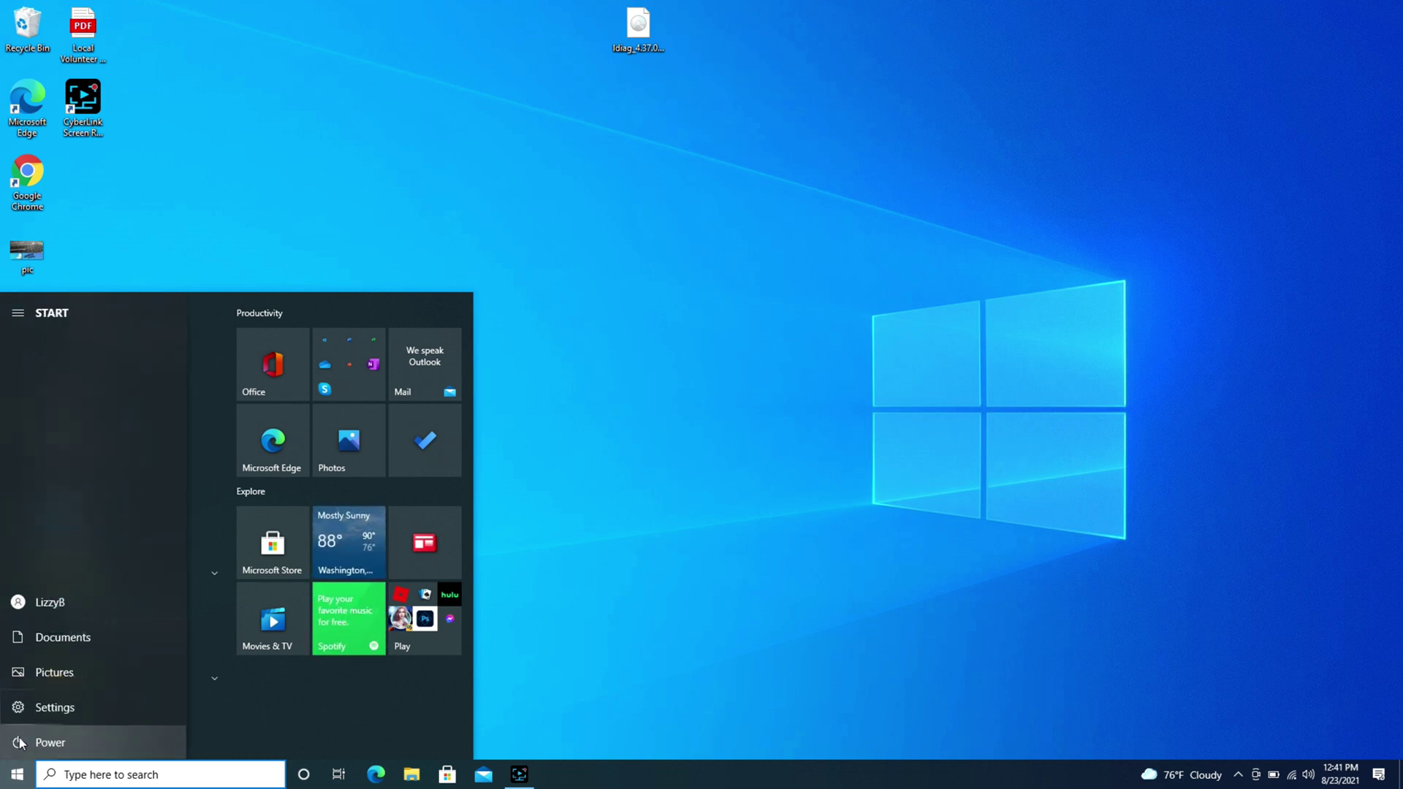
click(65, 707)
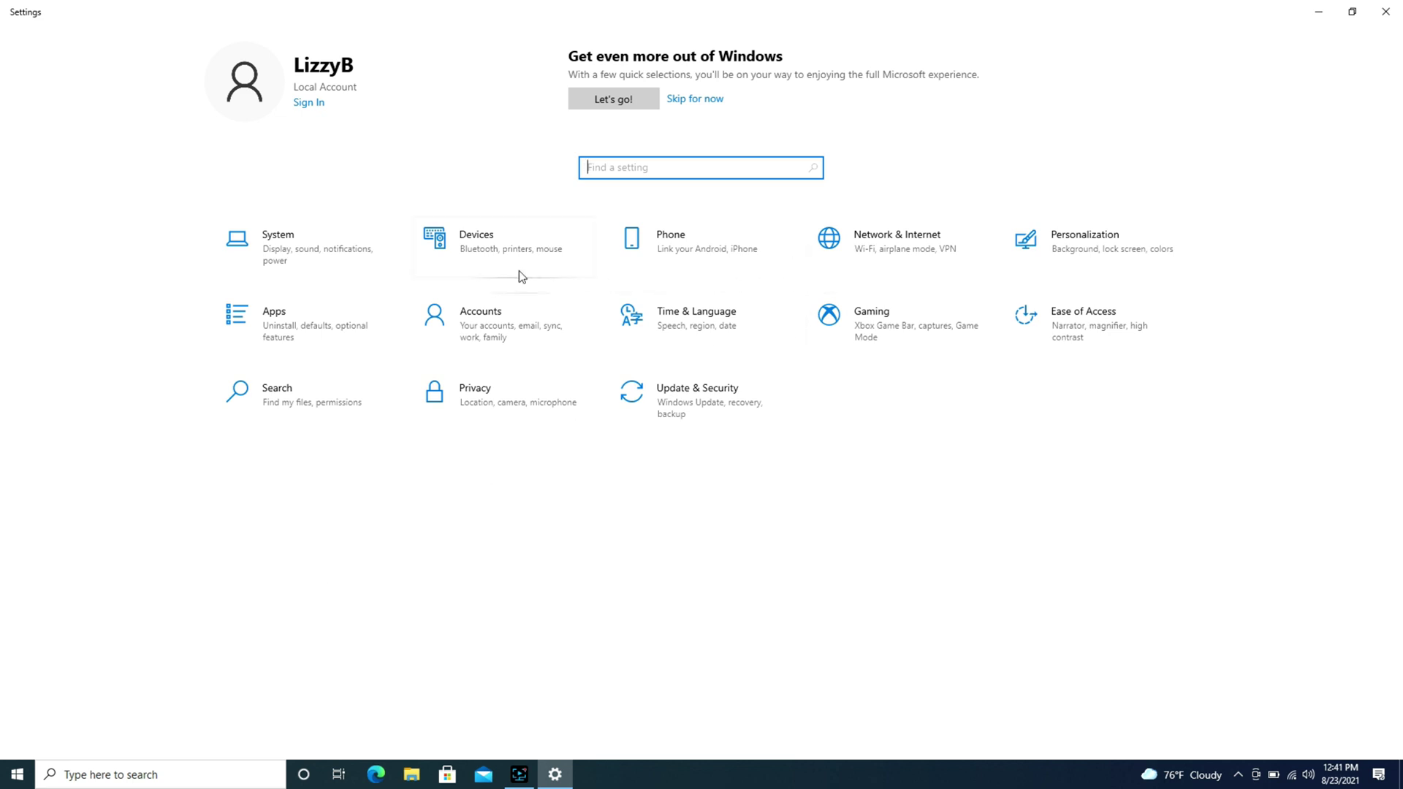
click(494, 273)
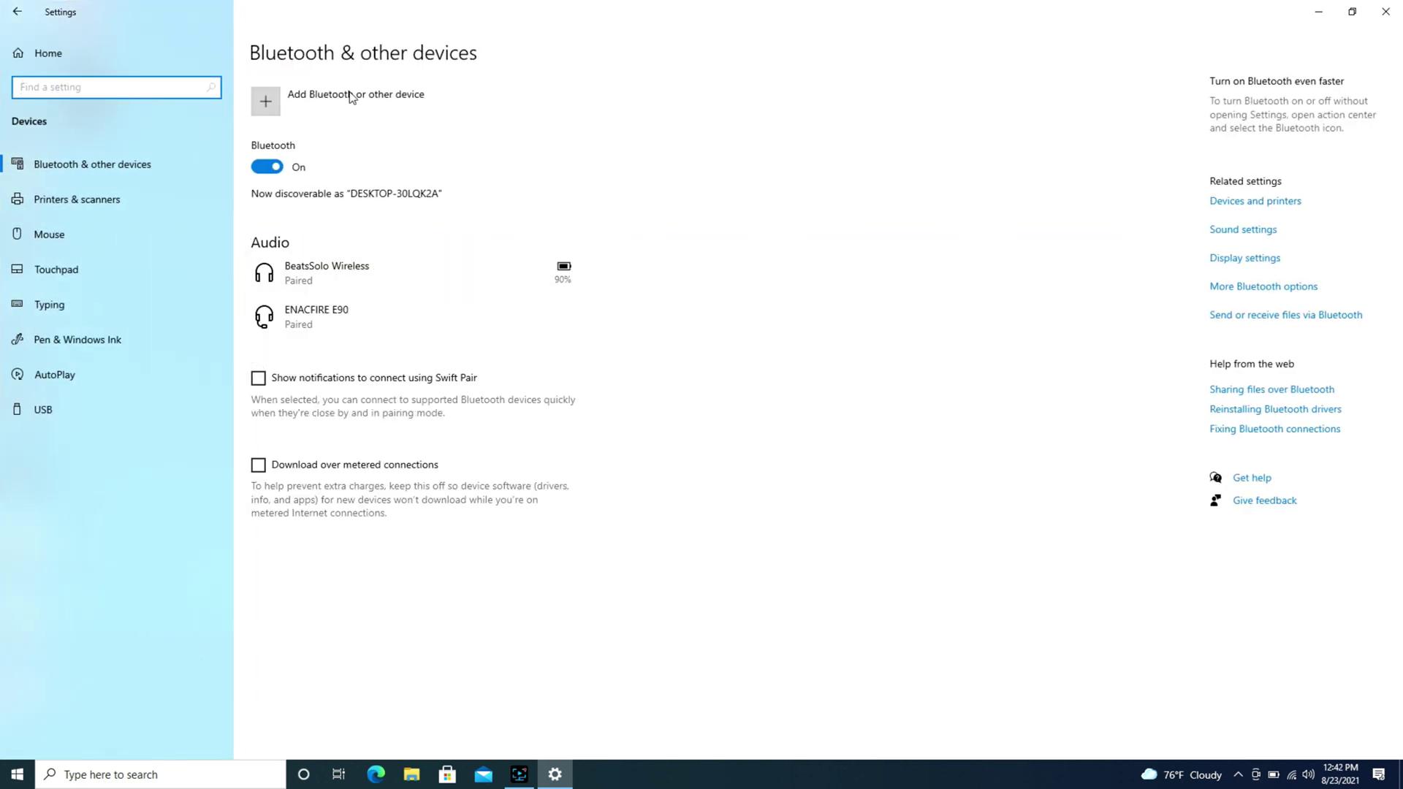
click(263, 113)
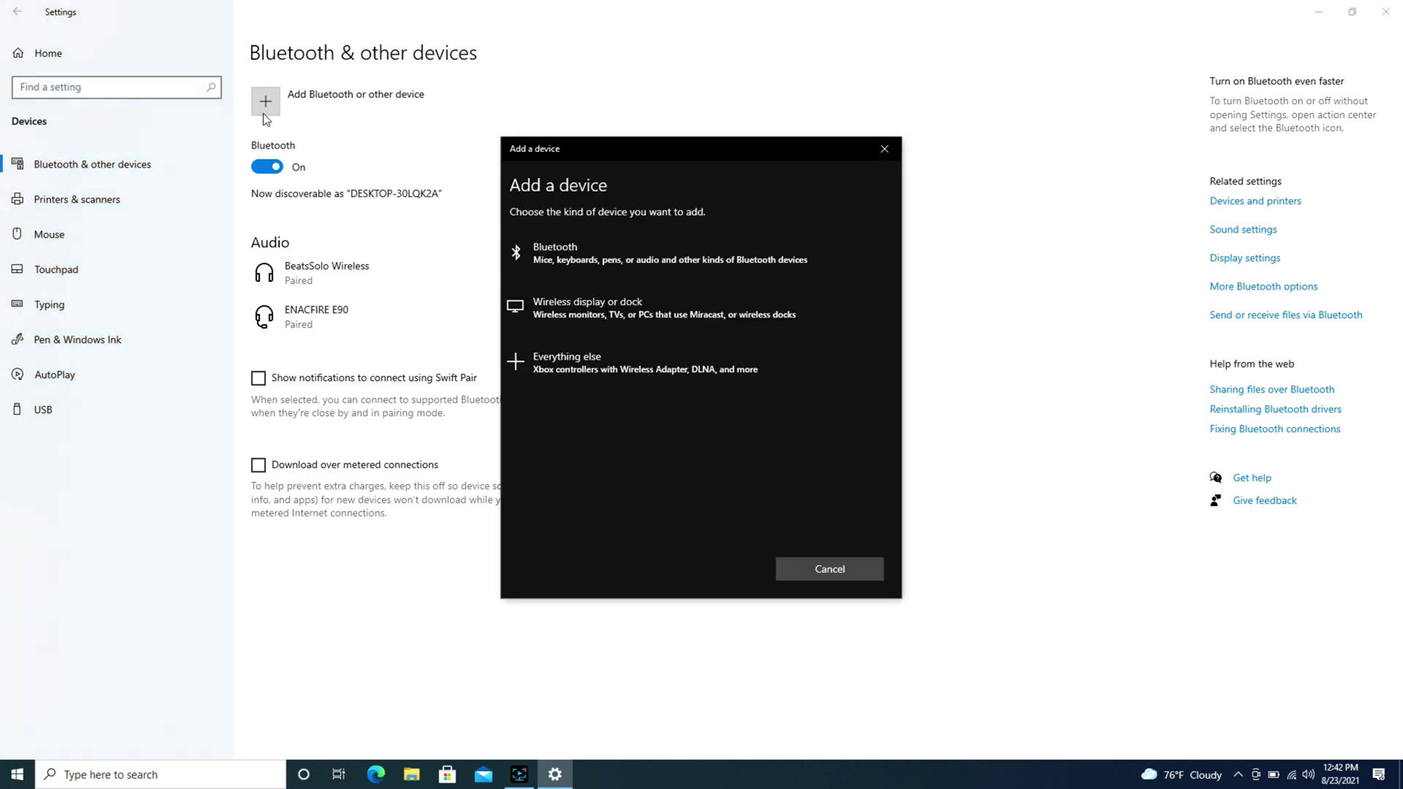
Choose Bluetooth and connect the JBL TUNE500BT headphones
click(637, 261)
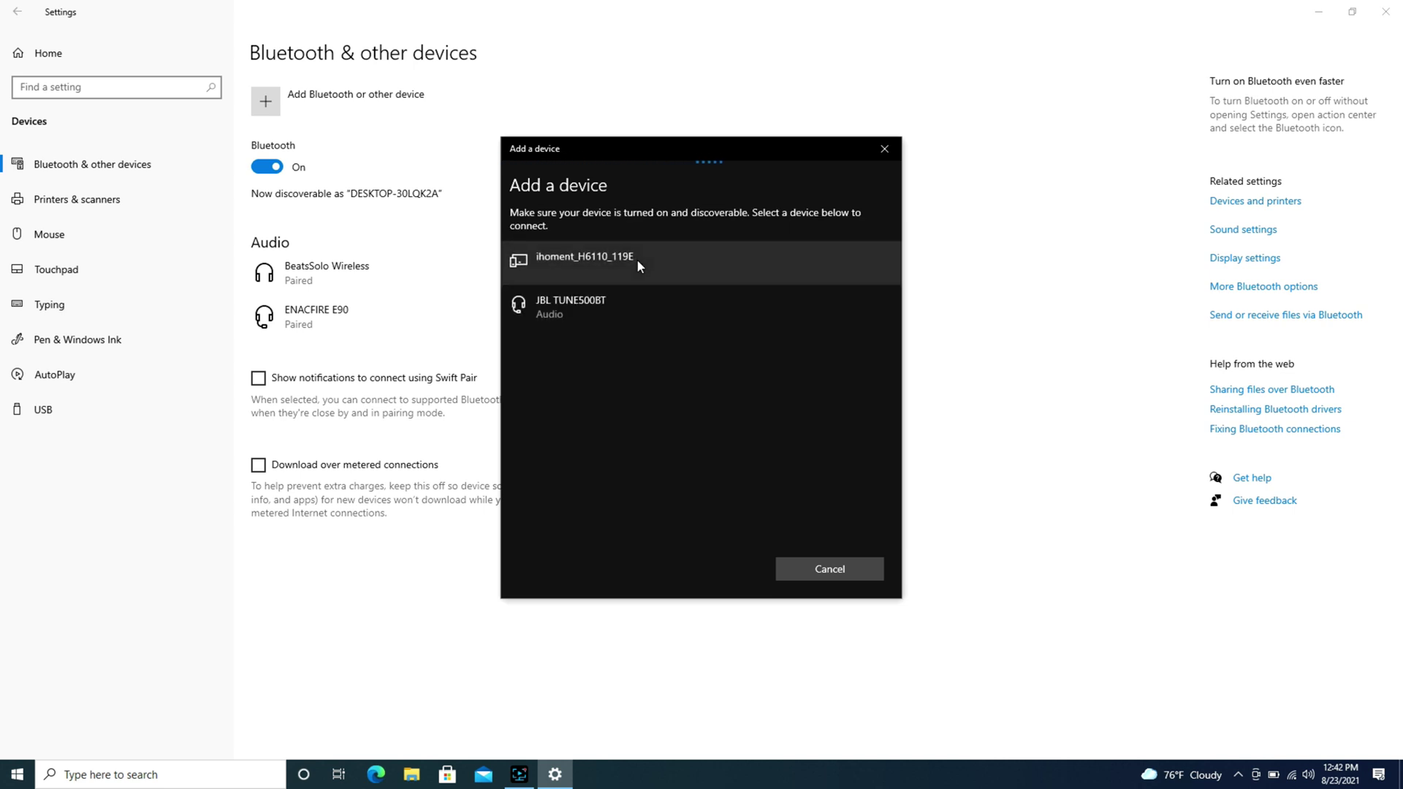
click(632, 316)
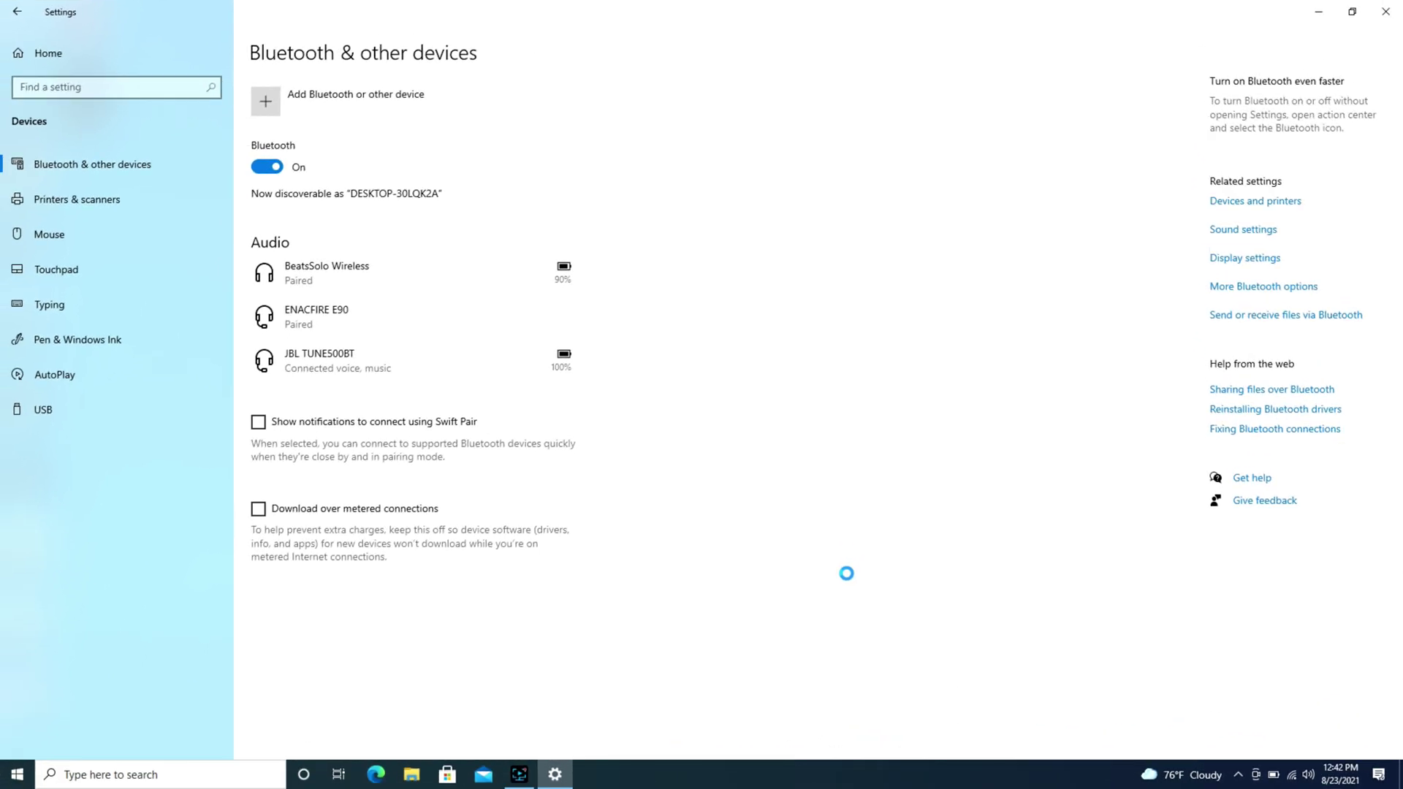
Select Headphones (JBL TUNE500BT Stereo) as the playback device from the speaker tray icon
click(1307, 781)
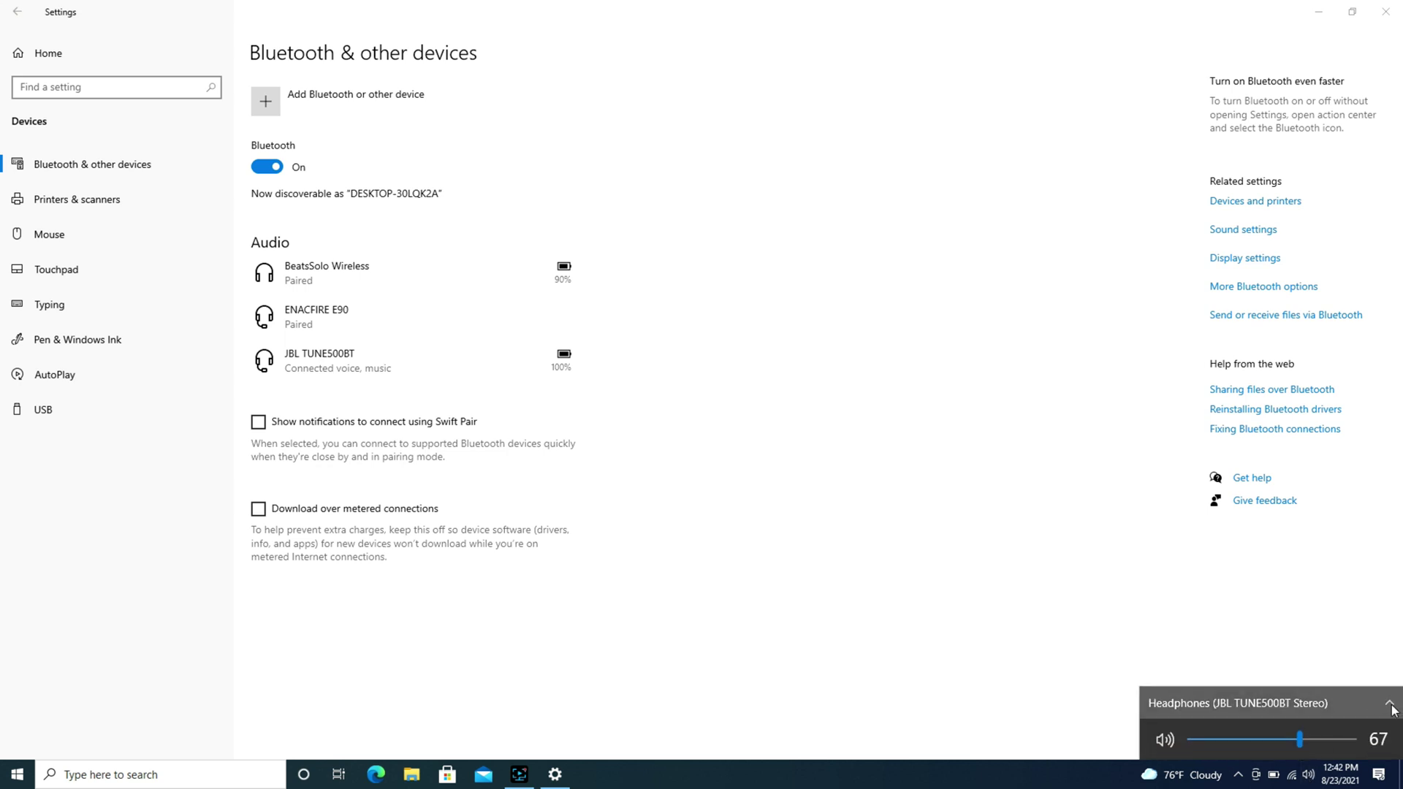
click(1390, 705)
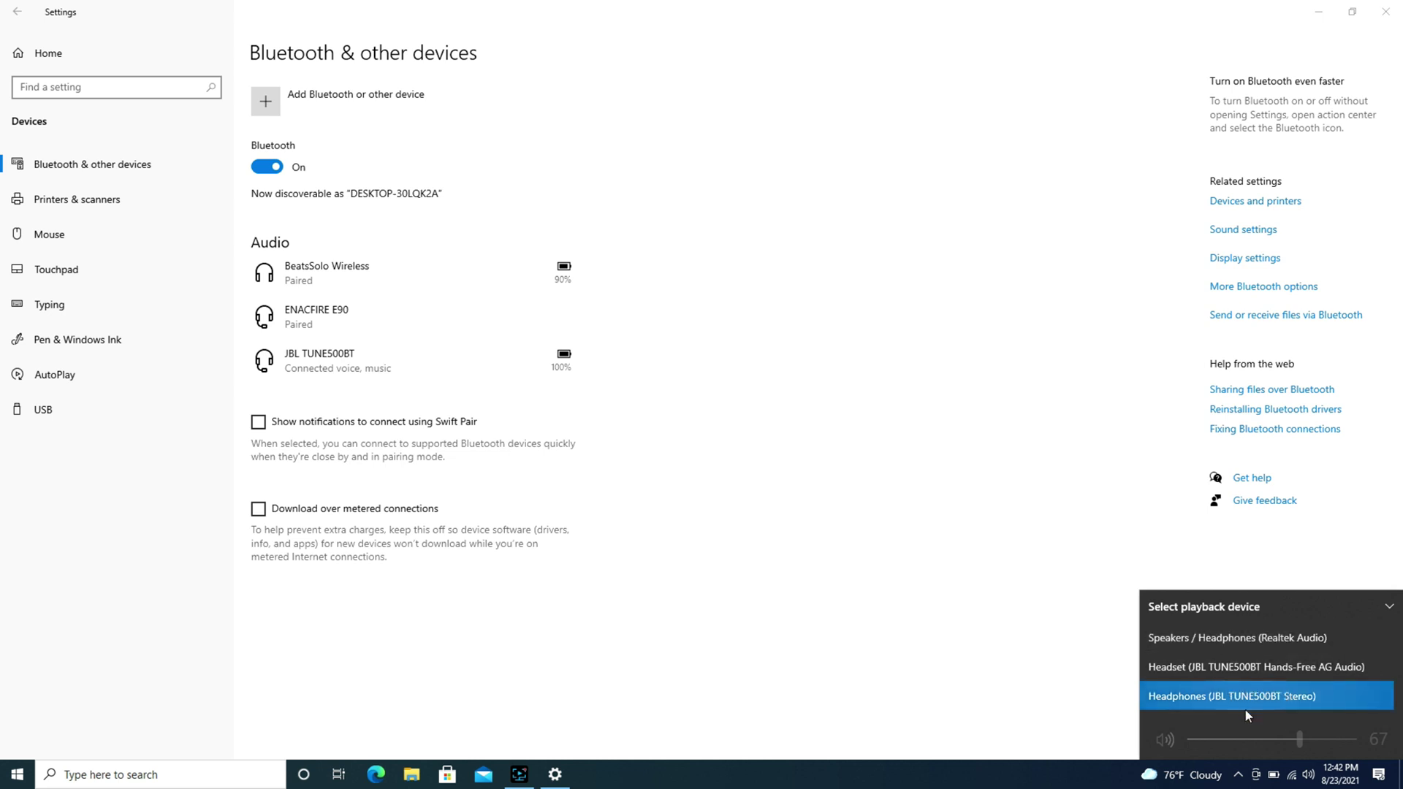
click(1389, 608)
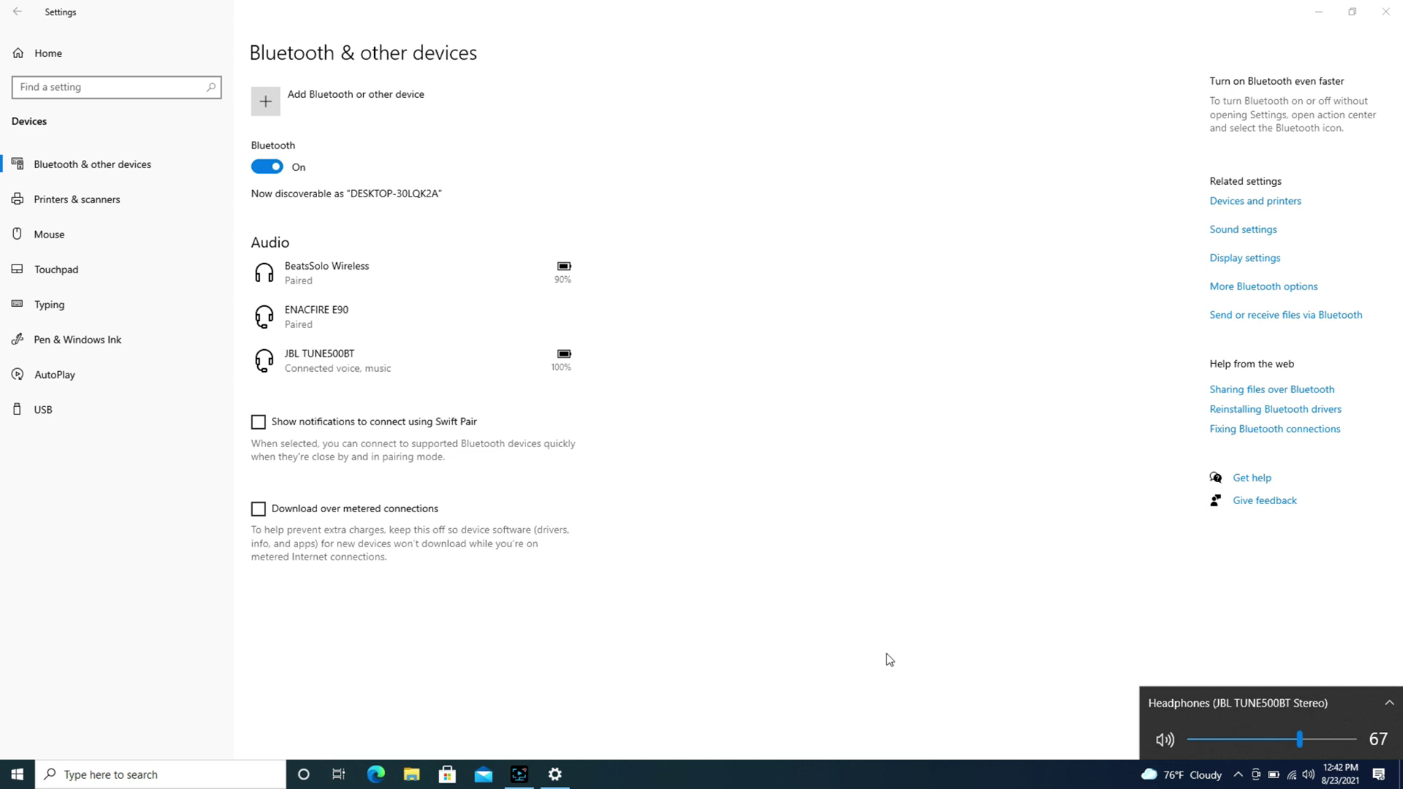
click(376, 731)
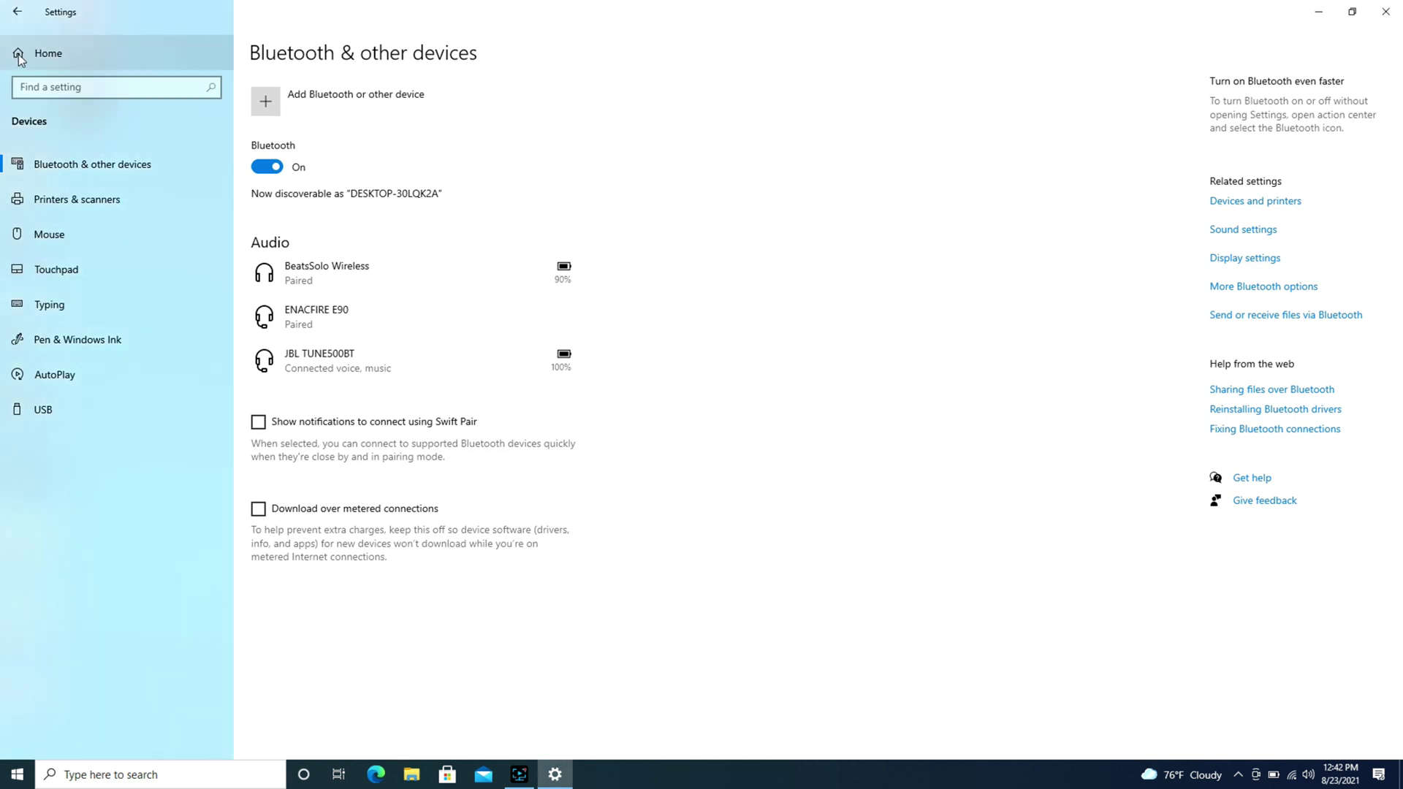
Begin a search in the 'Find a setting' box, entering the letter 'm'
click(44, 88)
text(m)
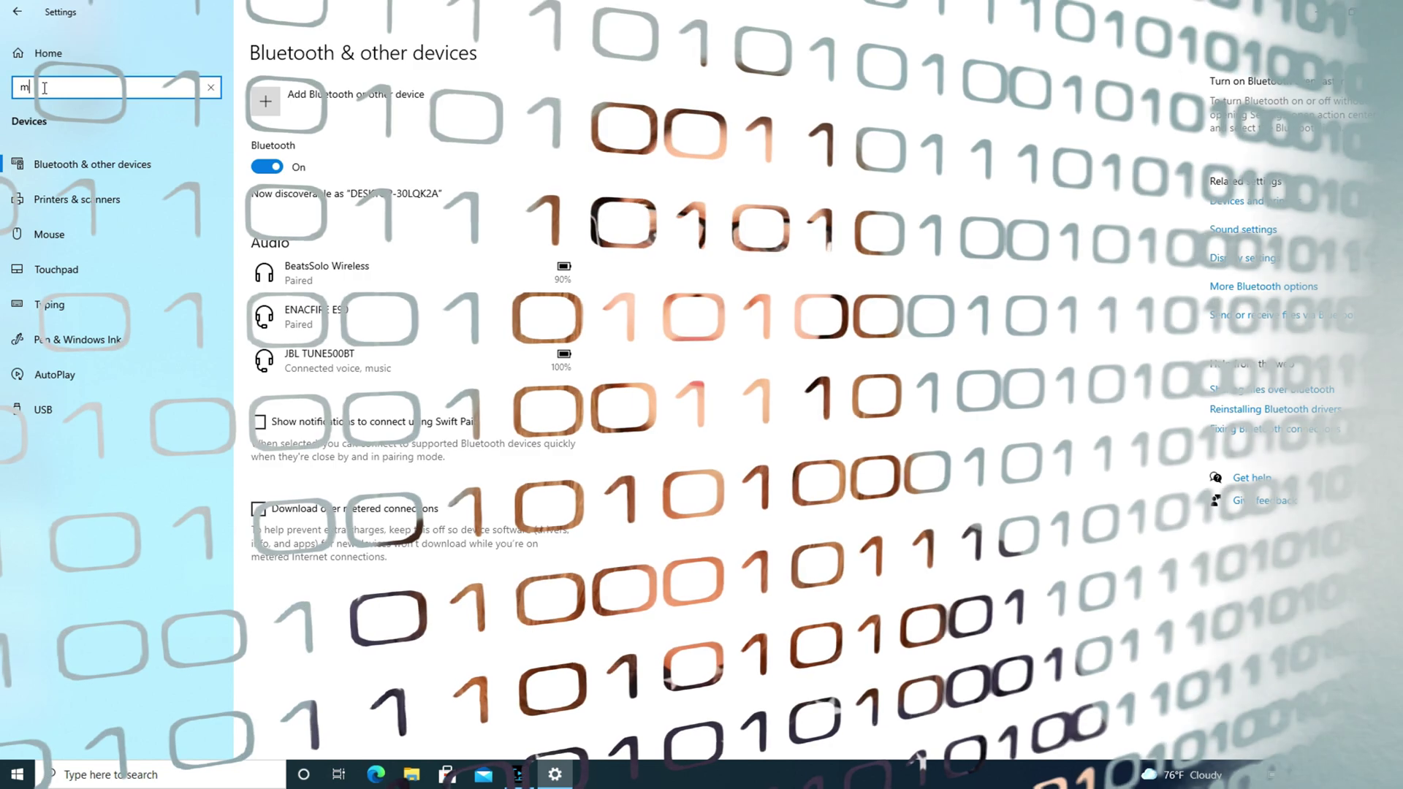